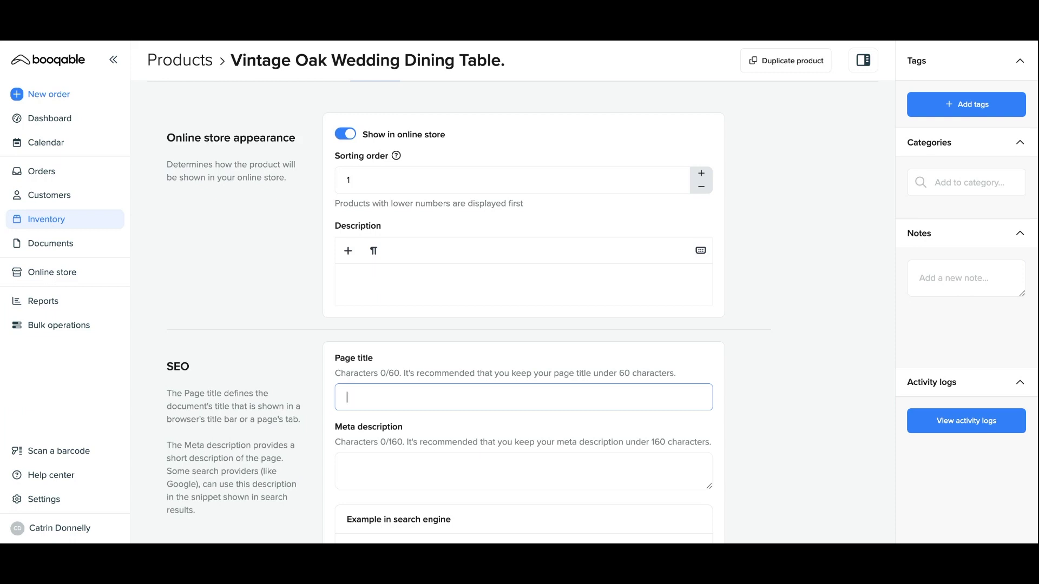
# - Hide the Vintage Oak Wedding Dining Table from the online store, save, then switch it back to visible
pyautogui.scroll(1, 433, 153)
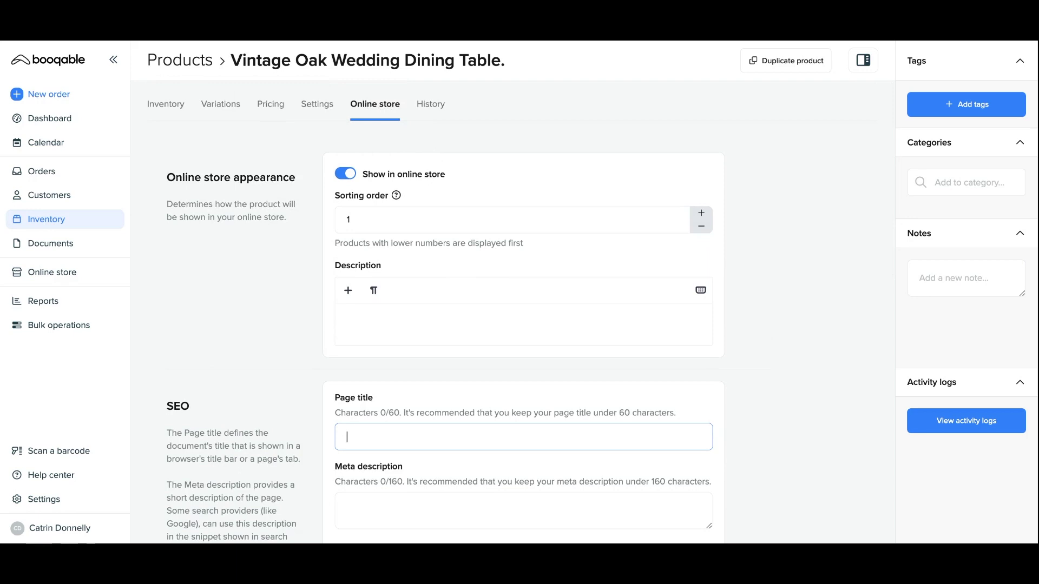
pyautogui.scroll(-5, 443, 239)
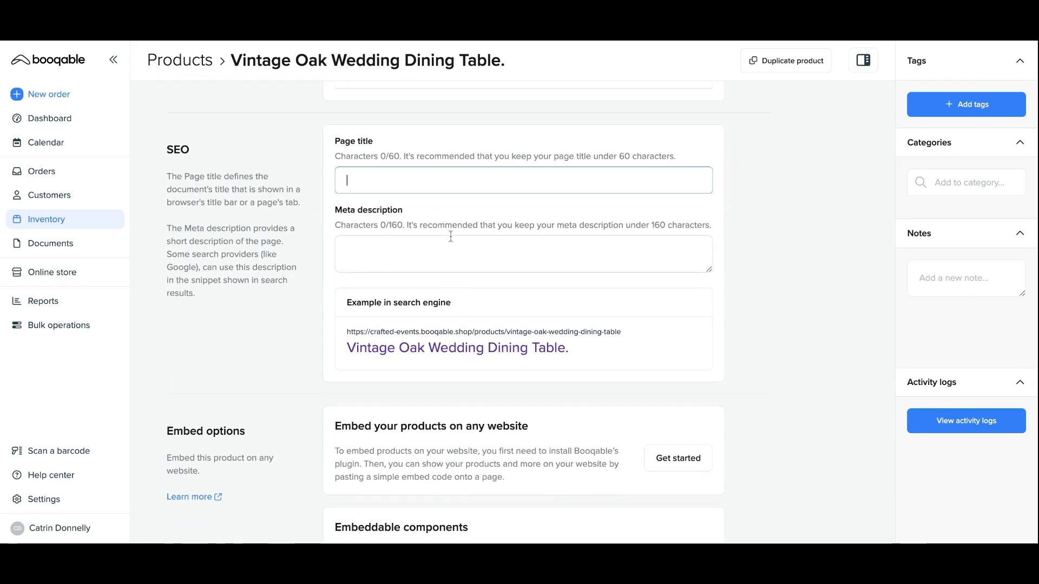
pyautogui.scroll(5, 451, 236)
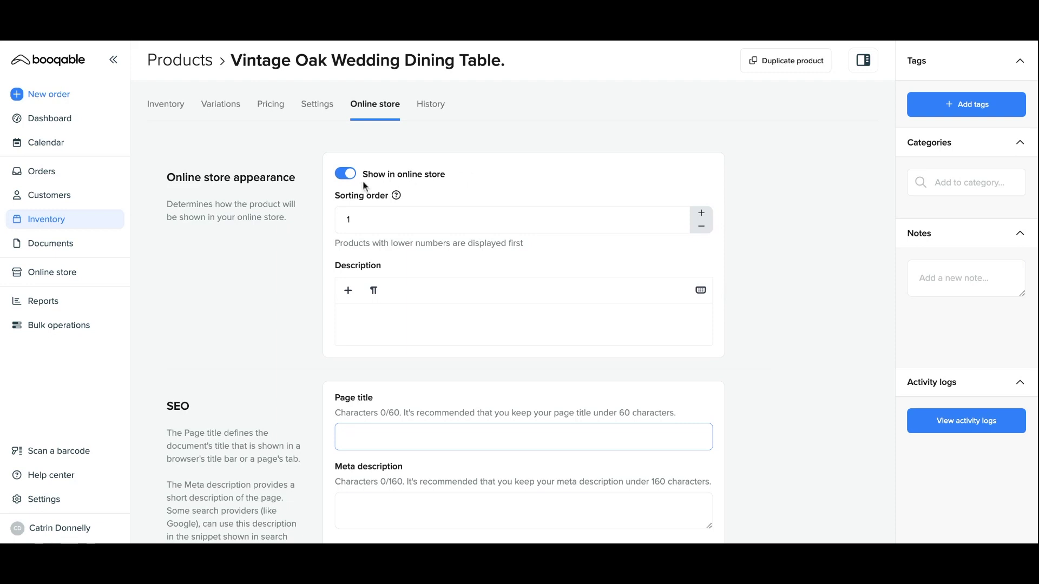
pyautogui.click(348, 176)
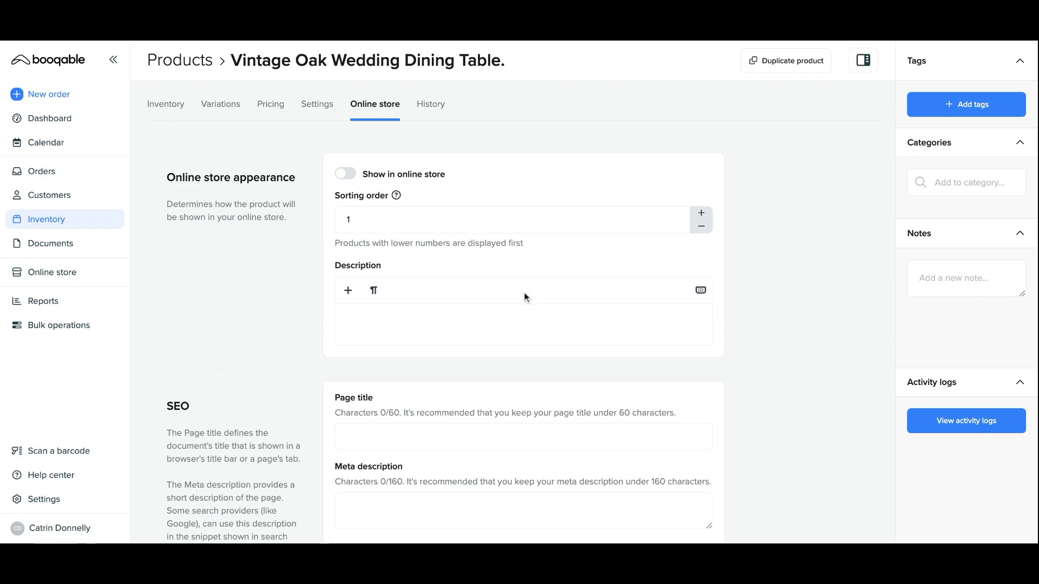
pyautogui.scroll(-15, 573, 339)
pyautogui.click(707, 520)
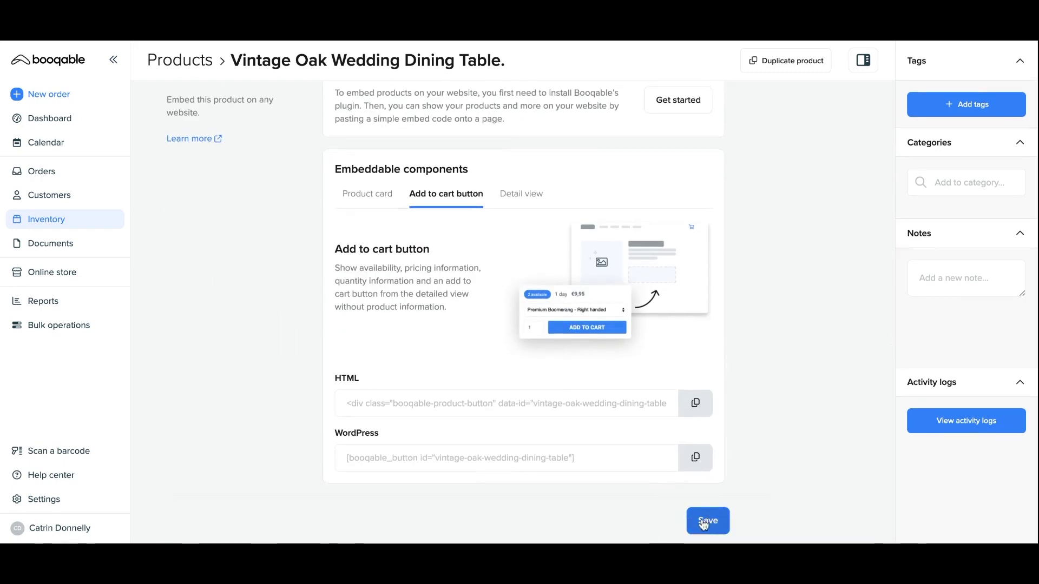
pyautogui.scroll(15, 533, 320)
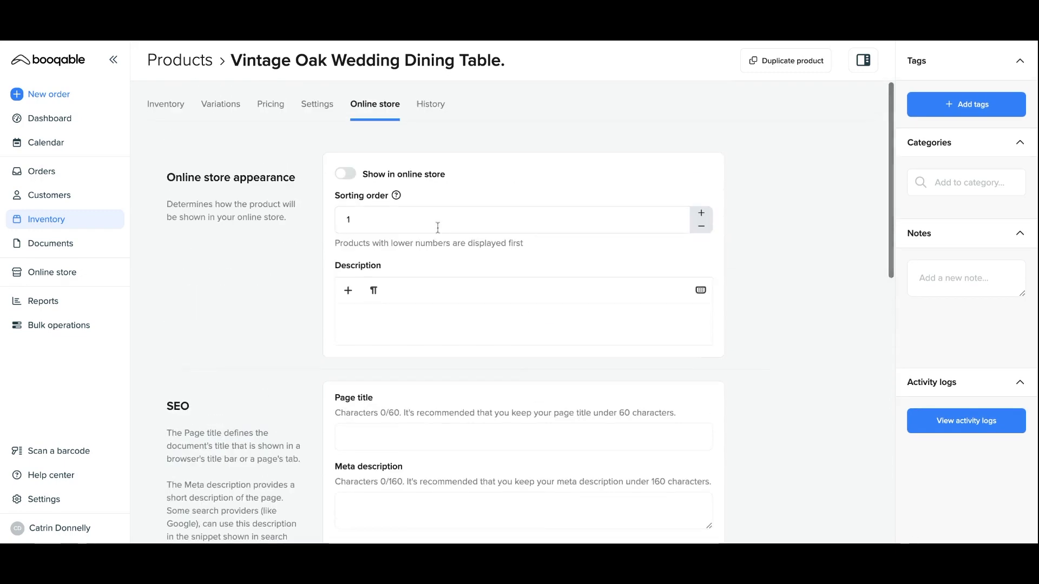
pyautogui.click(350, 175)
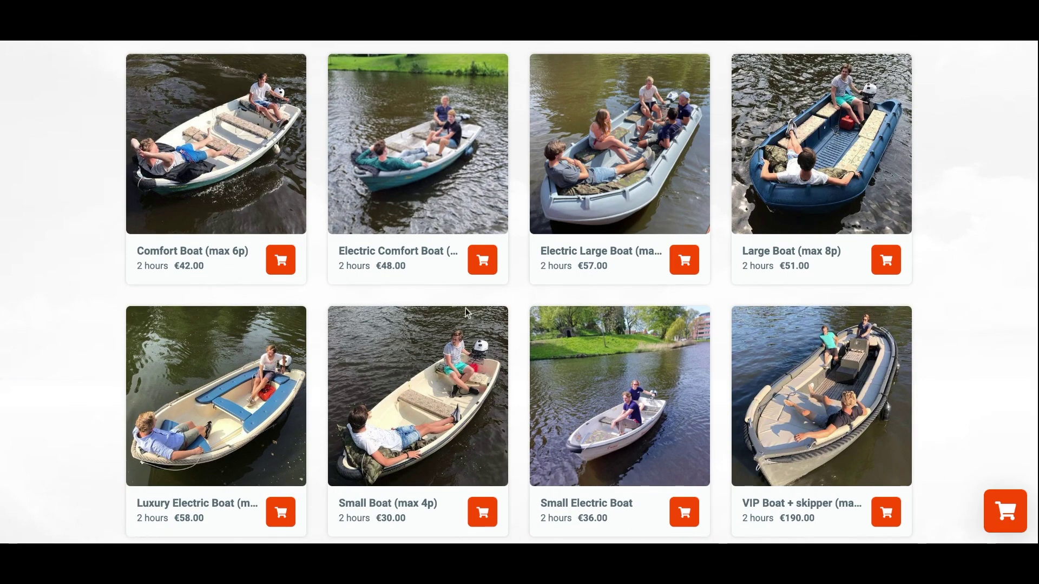
# - Scroll through the example boat rental storefront's product grid
pyautogui.scroll(-1, 264, 189)
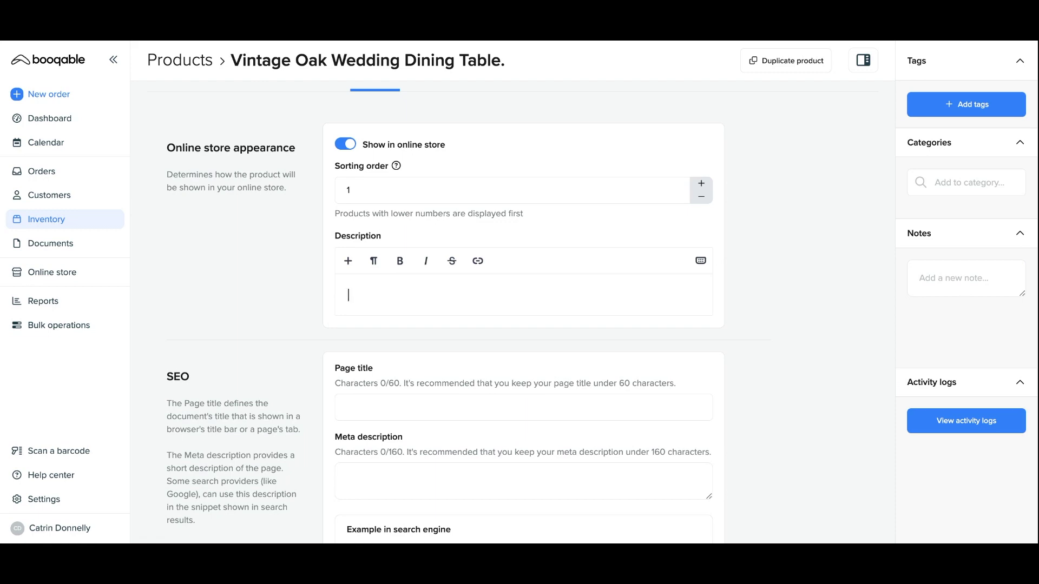
# - Paste the 10ft rustic round vintage oak table description and try the Paragraph/Embed/Line insert menu
pyautogui.write('The 10ft Rustic round vintage oak dining table can seat a max of 12 people and be decorated in accordance with our many themed decor packages available.')
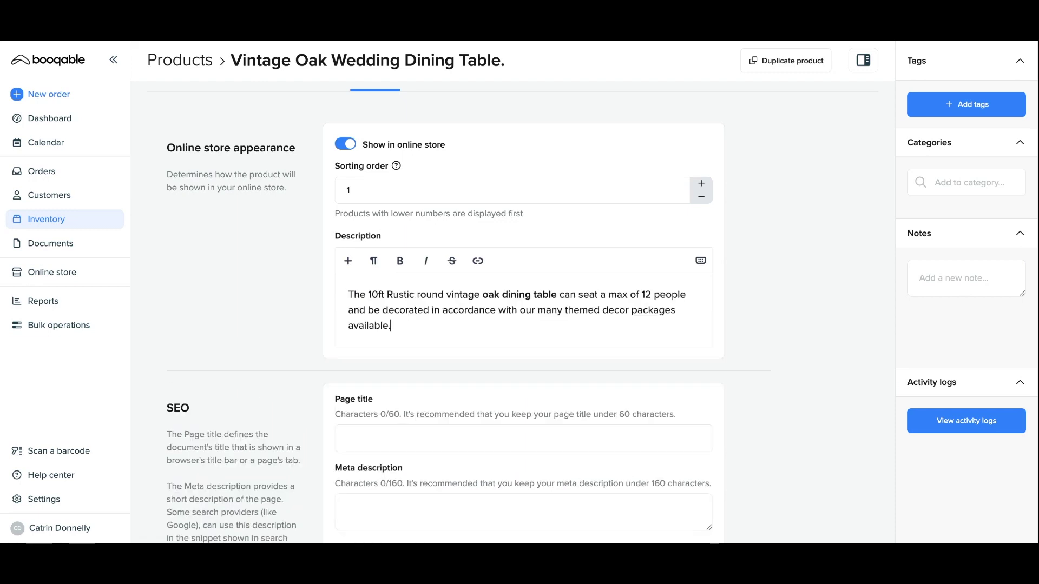
pyautogui.click(348, 261)
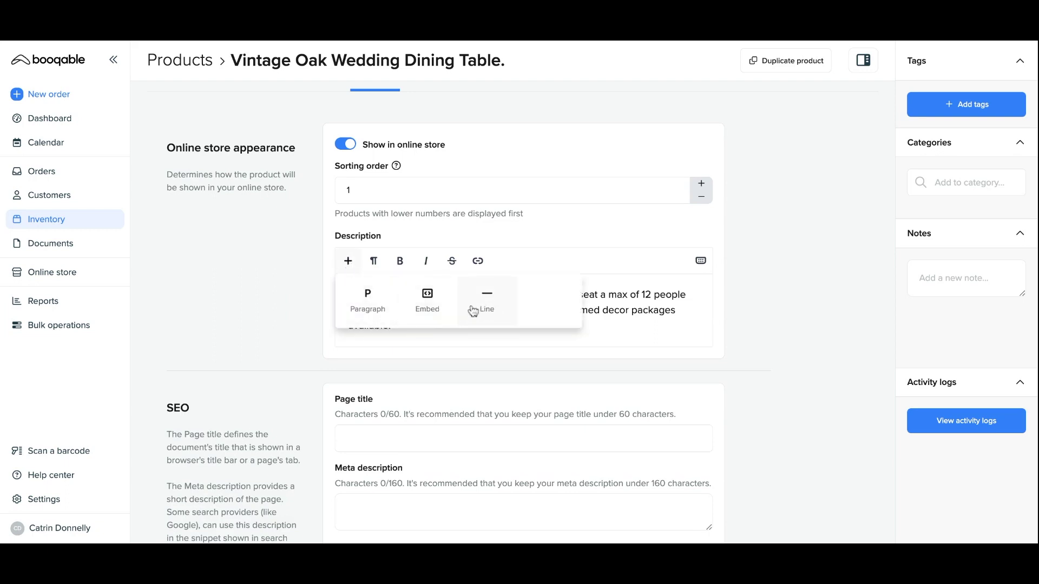
pyautogui.click(651, 293)
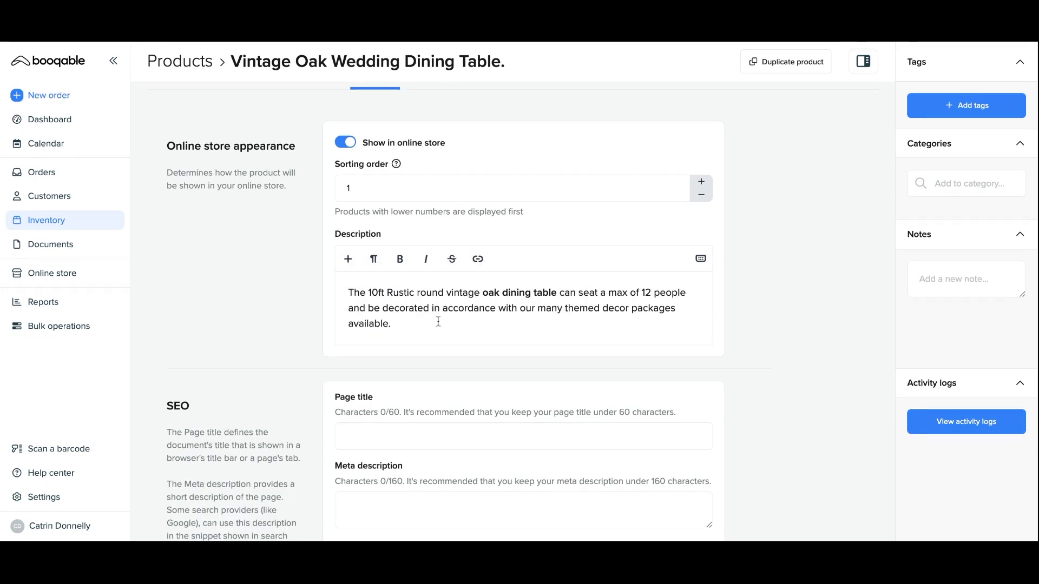
pyautogui.click(398, 325)
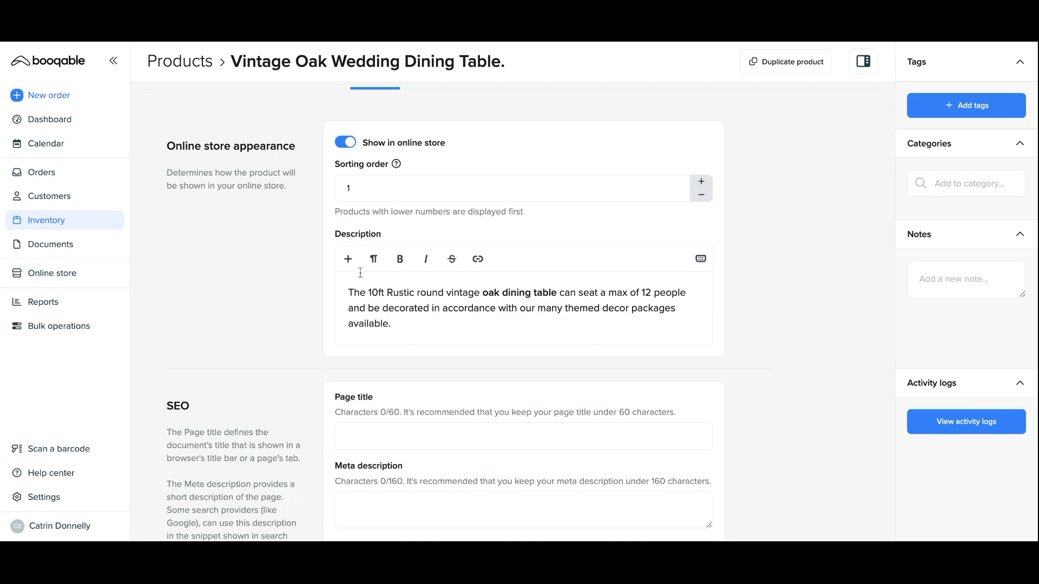
pyautogui.click(349, 260)
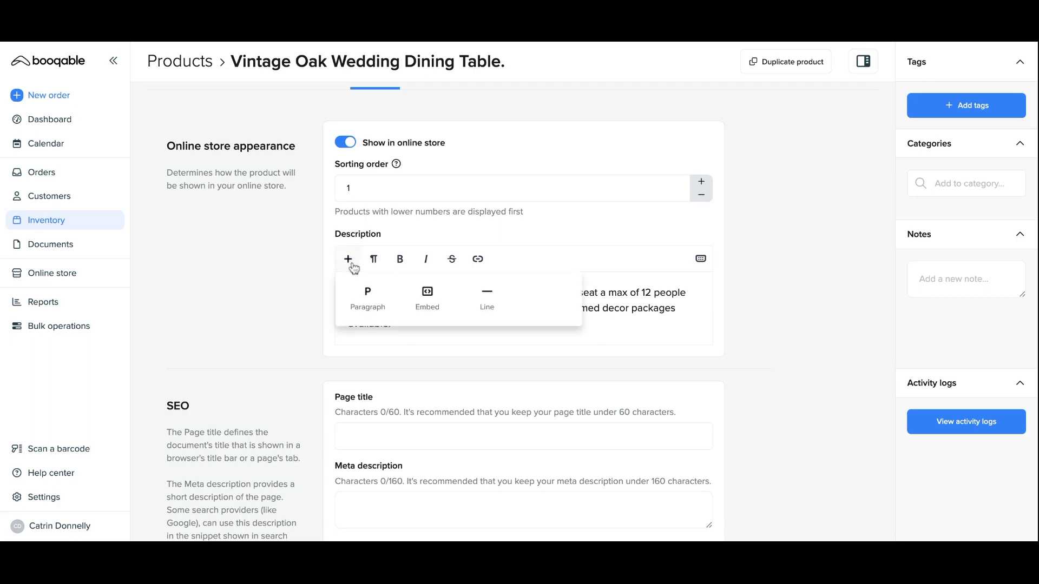
pyautogui.click(427, 300)
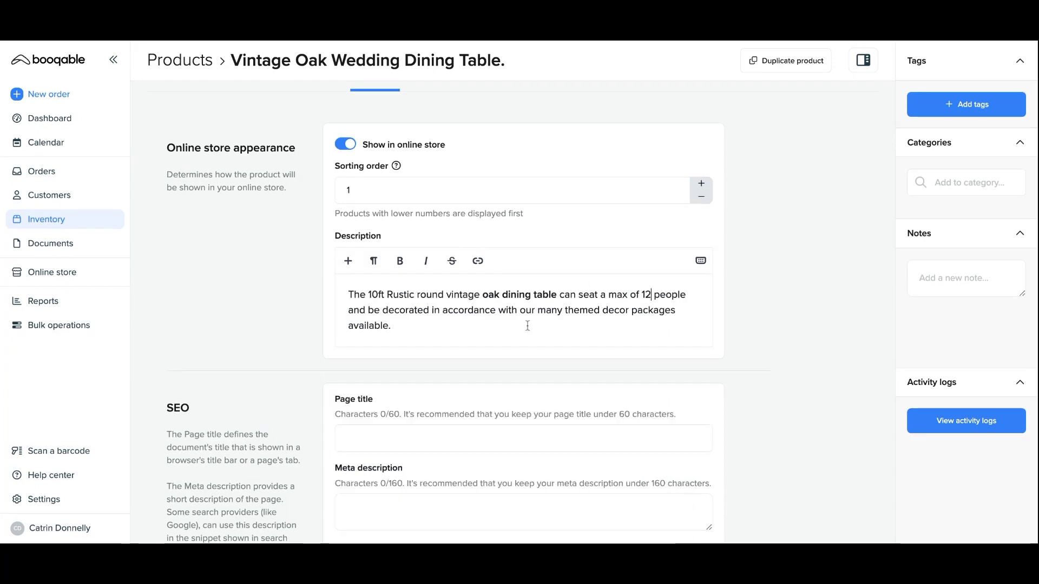
pyautogui.scroll(-10, 527, 327)
# - Save the product and check the SEO search-engine preview showing the new description
pyautogui.click(698, 520)
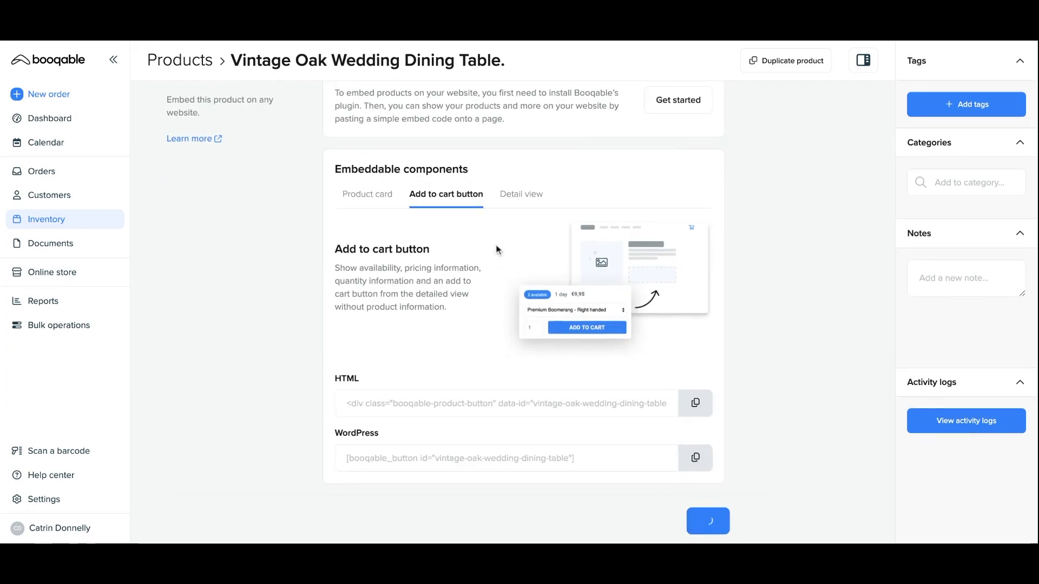
pyautogui.scroll(7, 498, 249)
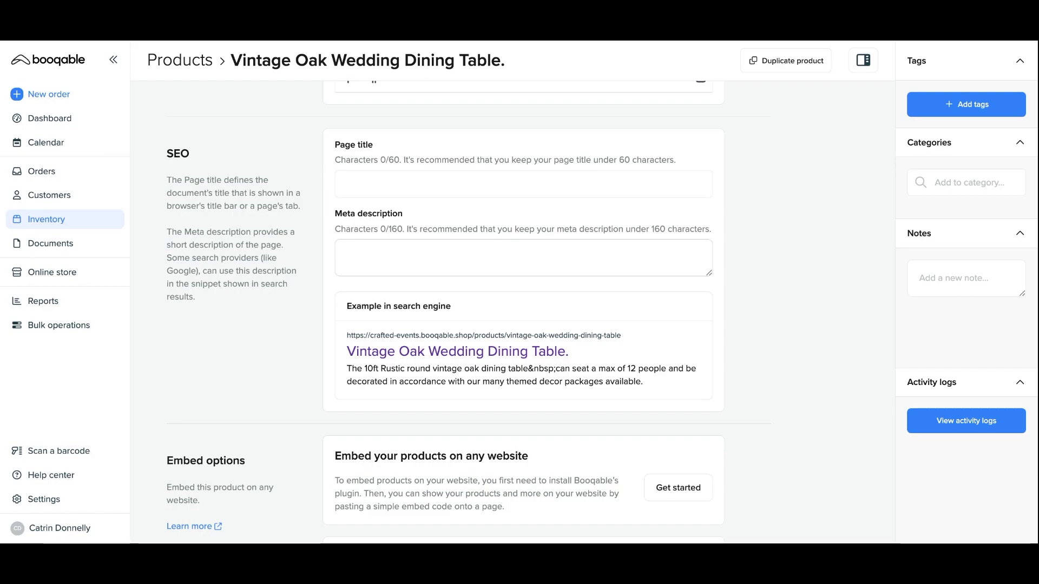
pyautogui.scroll(-1, 764, 255)
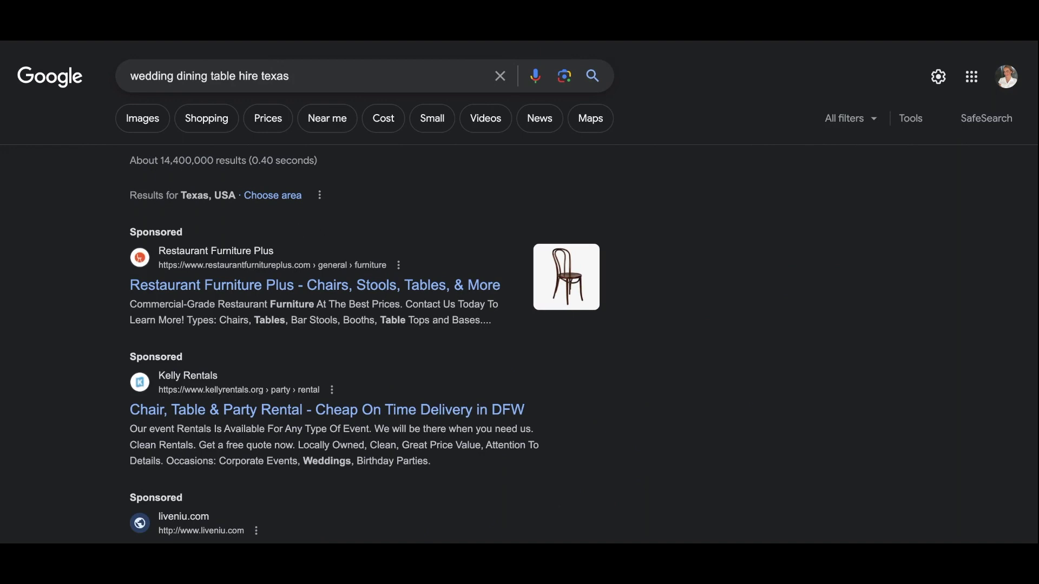
# - Scroll through Google's sponsored results and Places for 'wedding dining table hire texas'
pyautogui.scroll(-2, 368, 281)
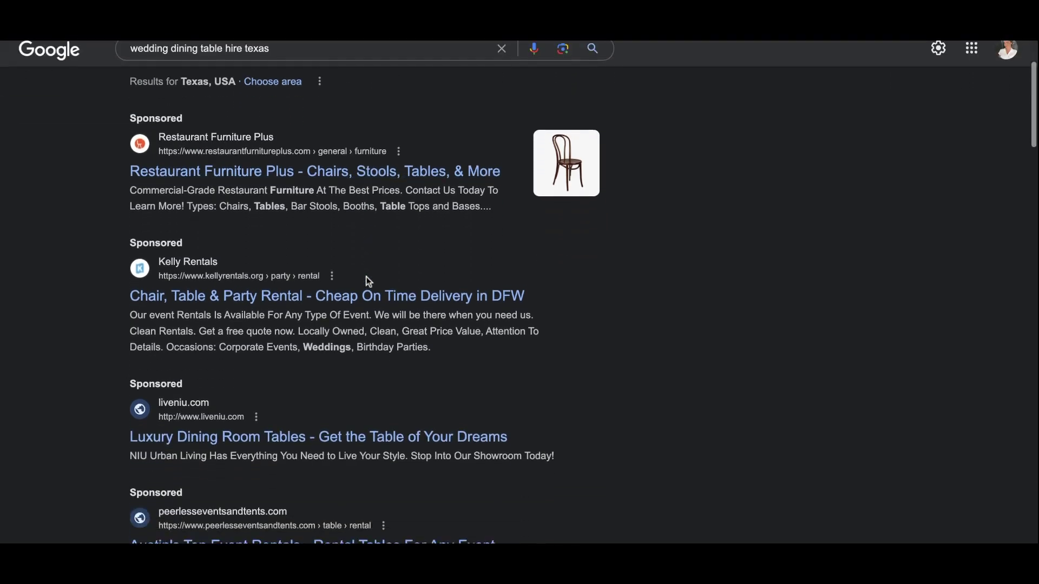
pyautogui.scroll(-1, 369, 282)
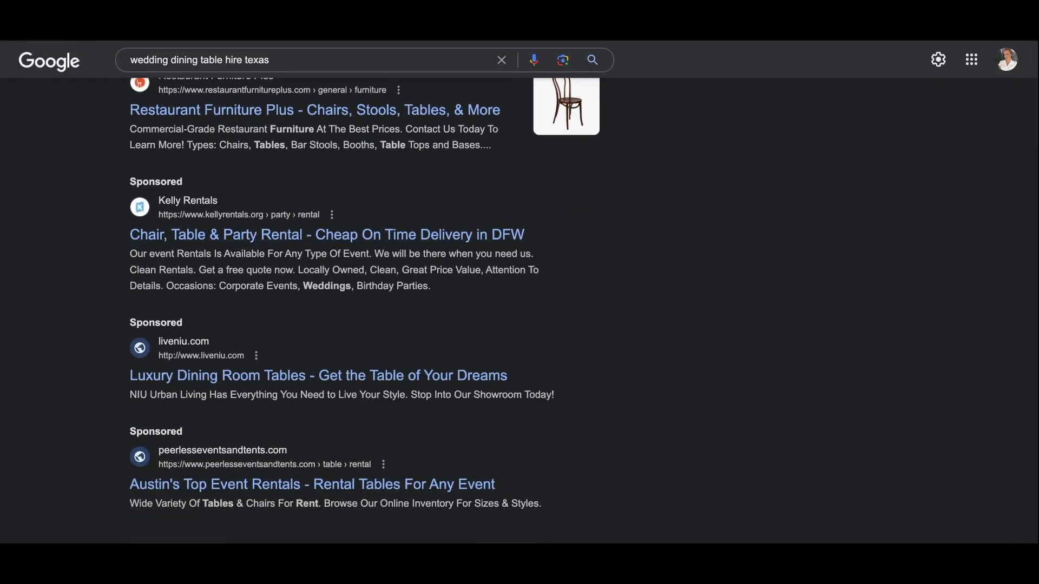
pyautogui.scroll(-1, 369, 281)
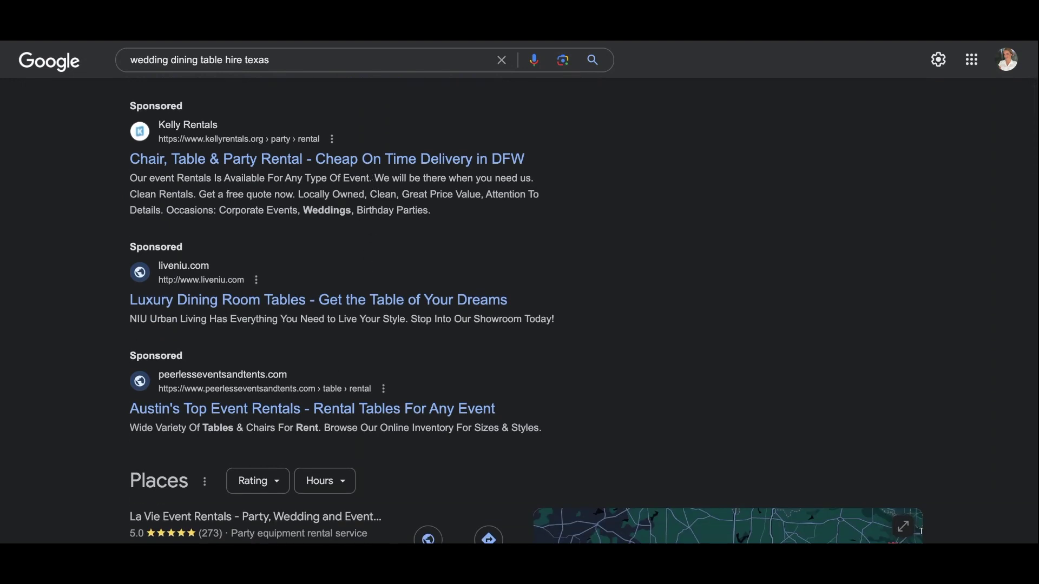
pyautogui.scroll(-1, 369, 282)
pyautogui.scroll(-1, 325, 233)
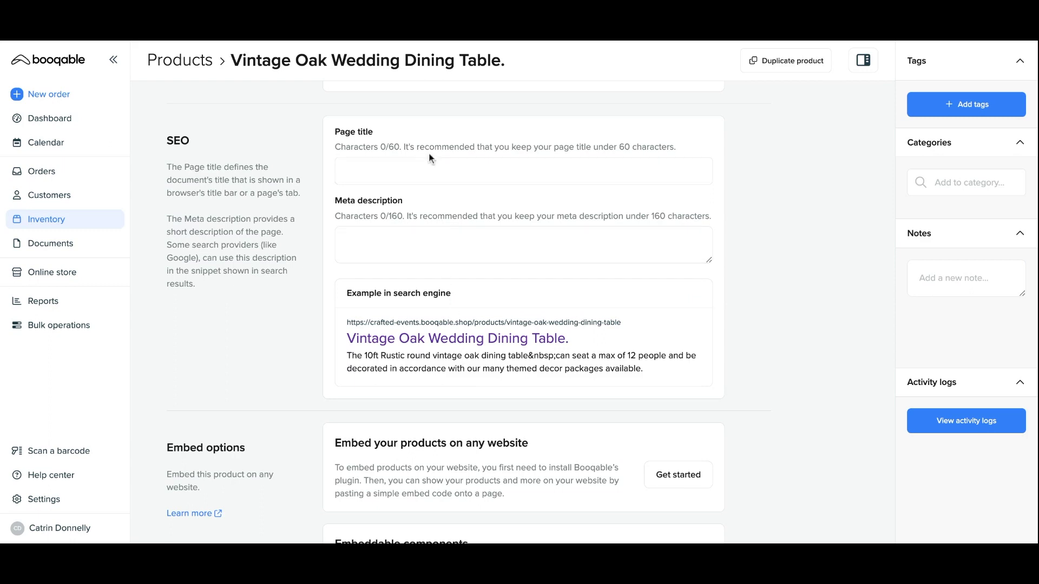
# - Place the cursor in the table's empty SEO Page title field
pyautogui.click(427, 166)
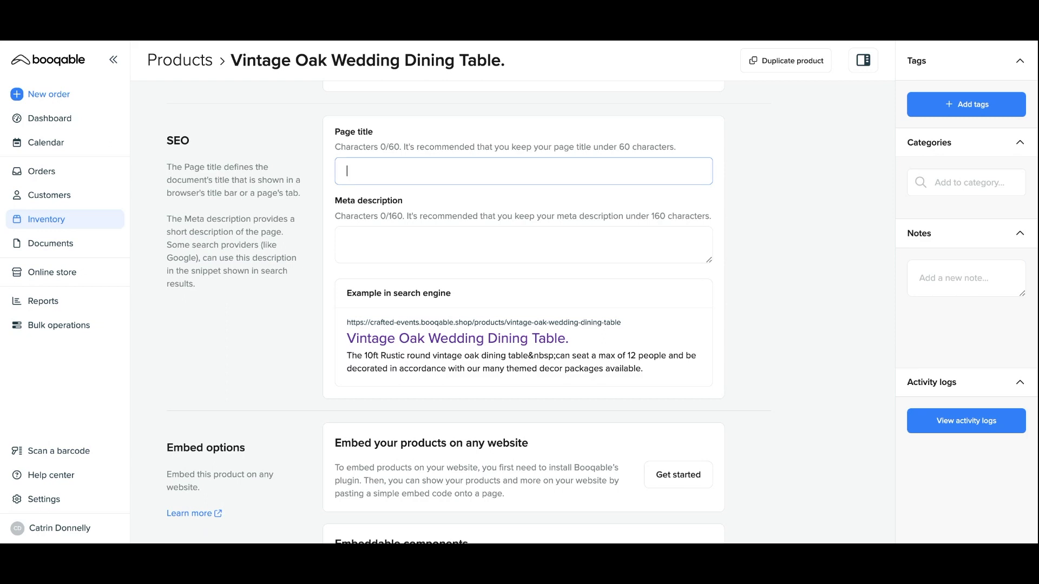
# - Enter the SEO page title 'Our most popular Vintage Oak Wedding Dining Table', fixing a typo
pyautogui.write('O')
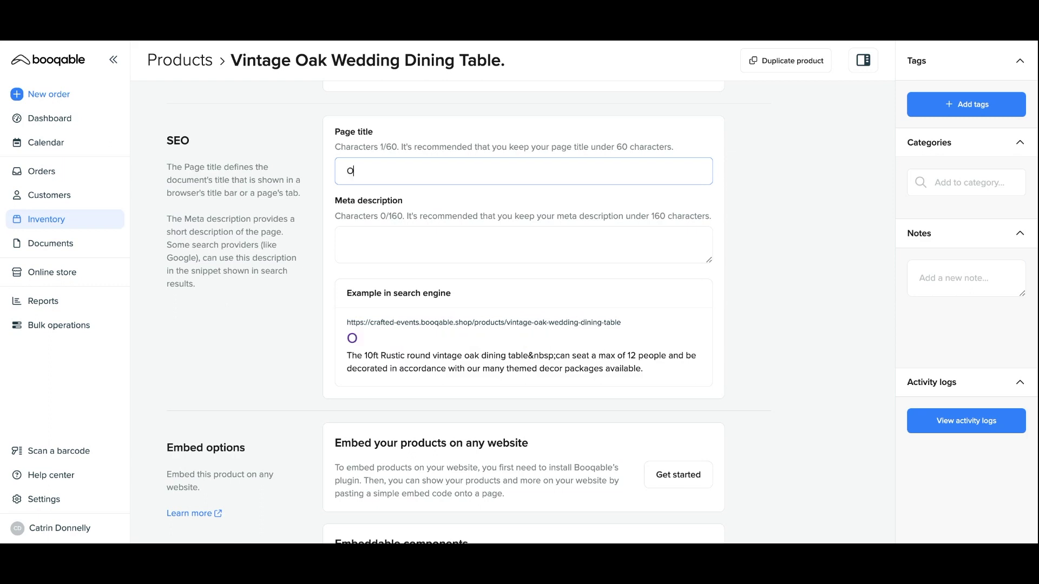
pyautogui.write('ur most popular ')
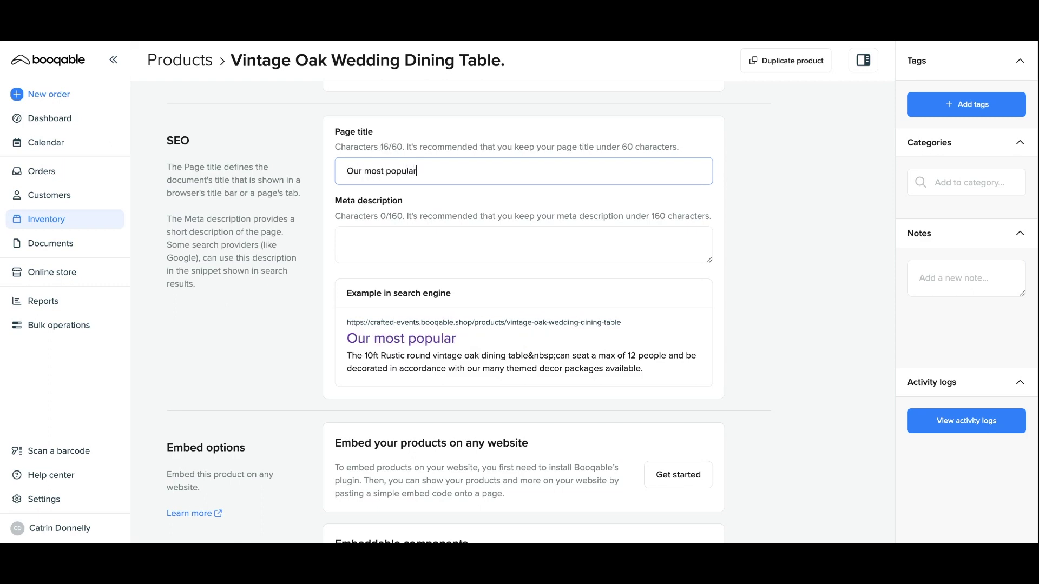
pyautogui.write('C')
pyautogui.press('BackSpace')
pyautogui.write('Vintage ')
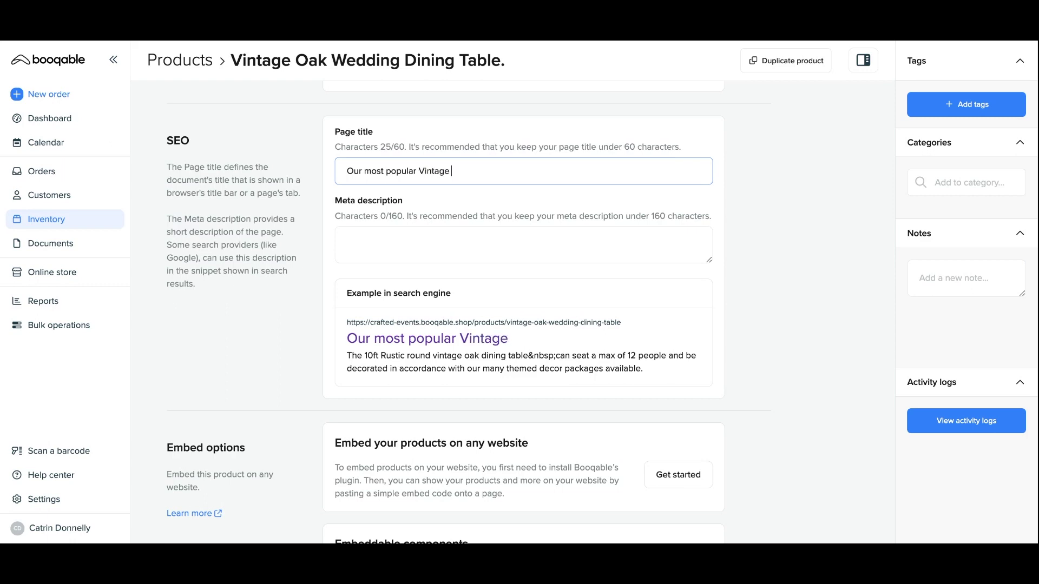
pyautogui.write('Oak Wed')
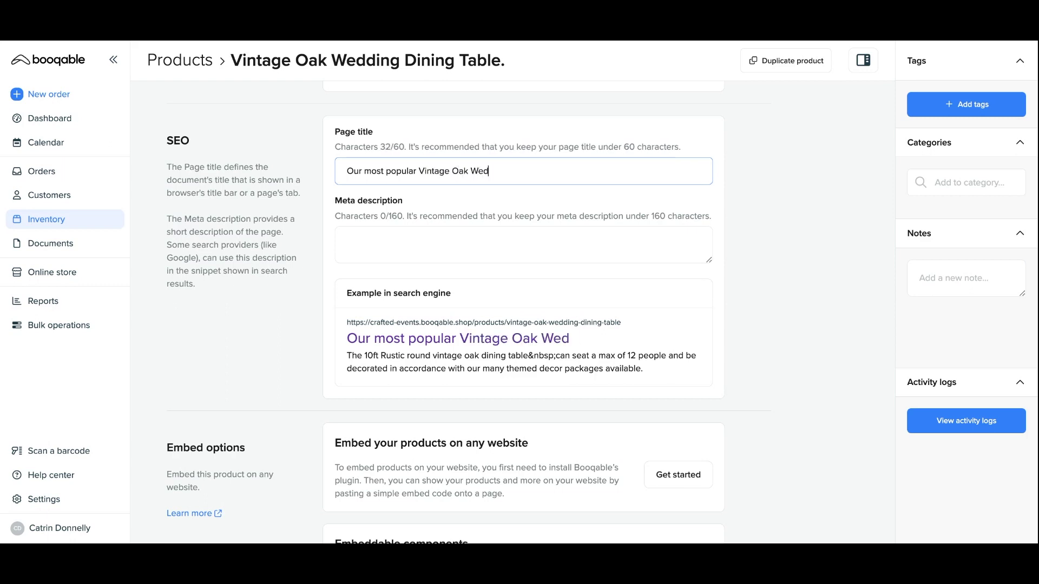
pyautogui.write('ding Dining T')
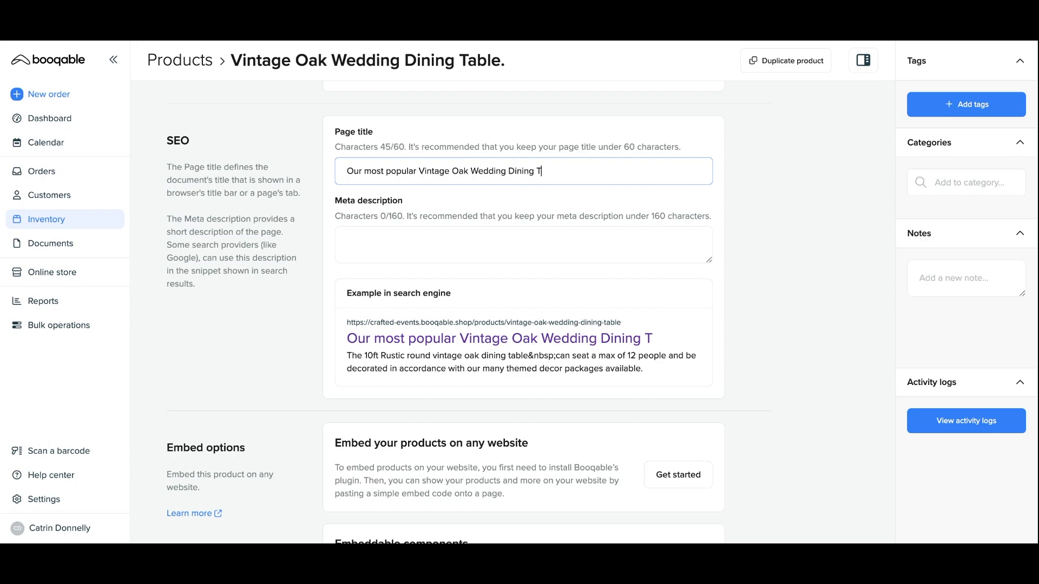
pyautogui.write('able')
# - Save the product's online store settings with the new page title
pyautogui.scroll(-5, 619, 358)
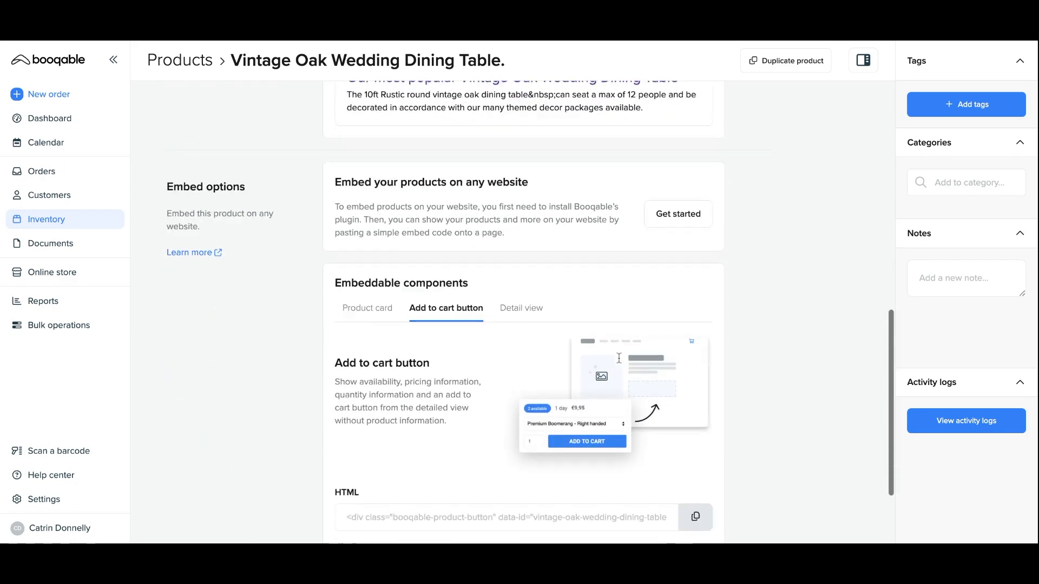
pyautogui.scroll(-2, 619, 358)
pyautogui.click(707, 521)
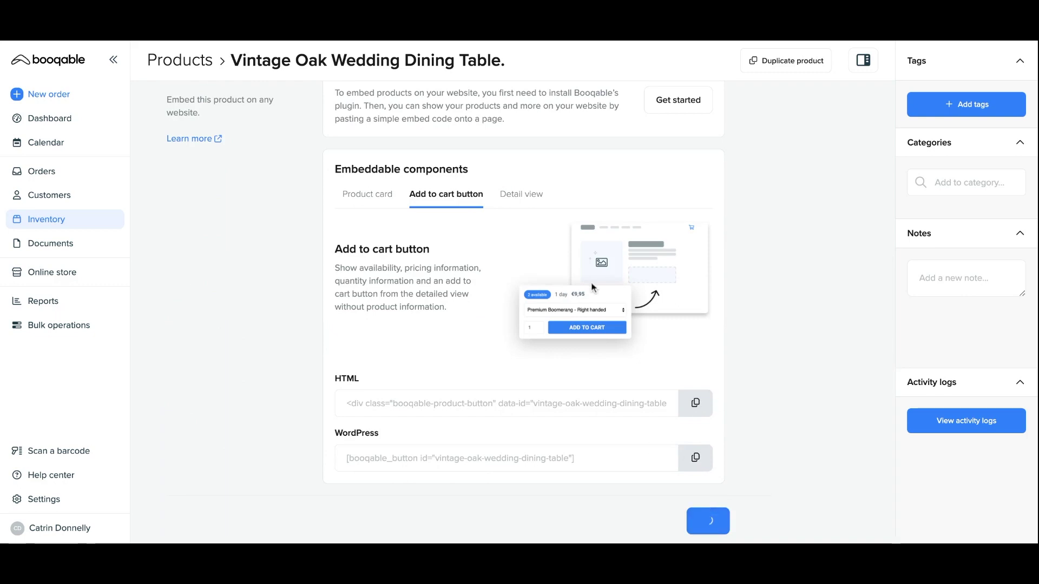
# - Paste the meta description about 2023's most popular wedding rental, trim the trailing blank line, and save
pyautogui.scroll(7, 591, 282)
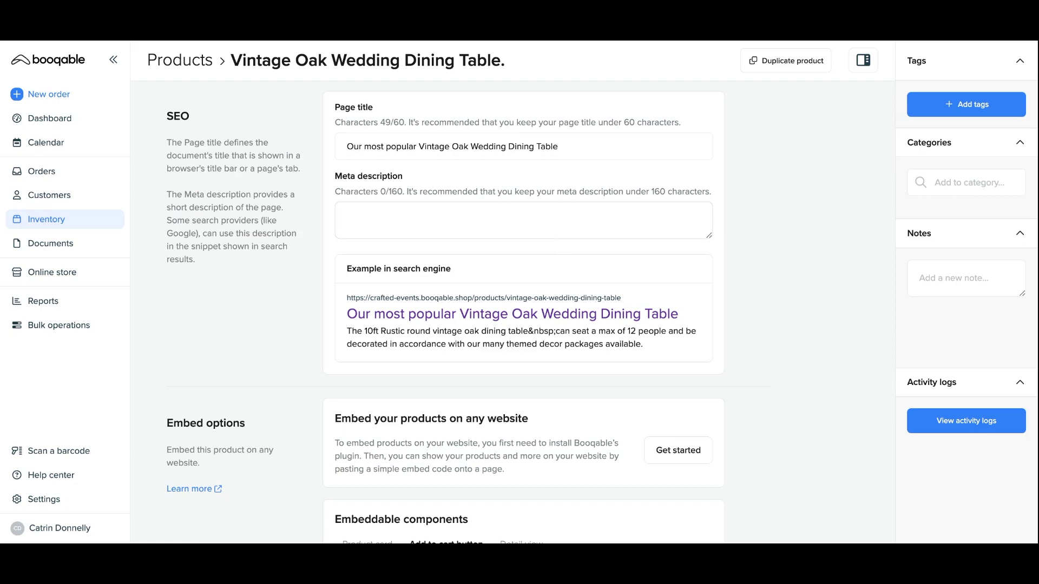
pyautogui.click(526, 219)
pyautogui.write('Add the most popular wedding rental product of 2023 to your rustic Texas wedding or casual backyard barbecue. Variety of sizes available.')
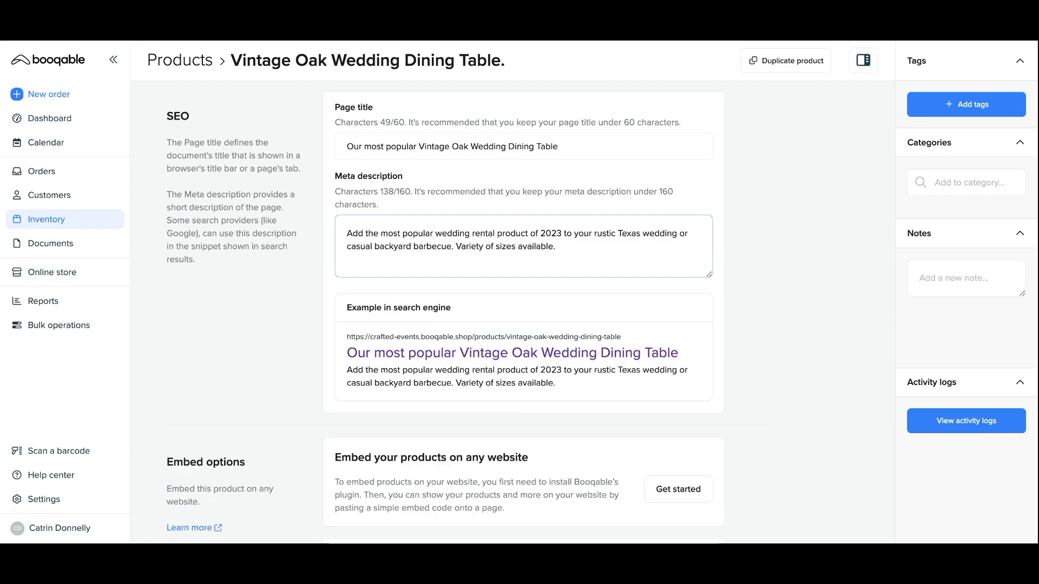
pyautogui.press('BackSpace')
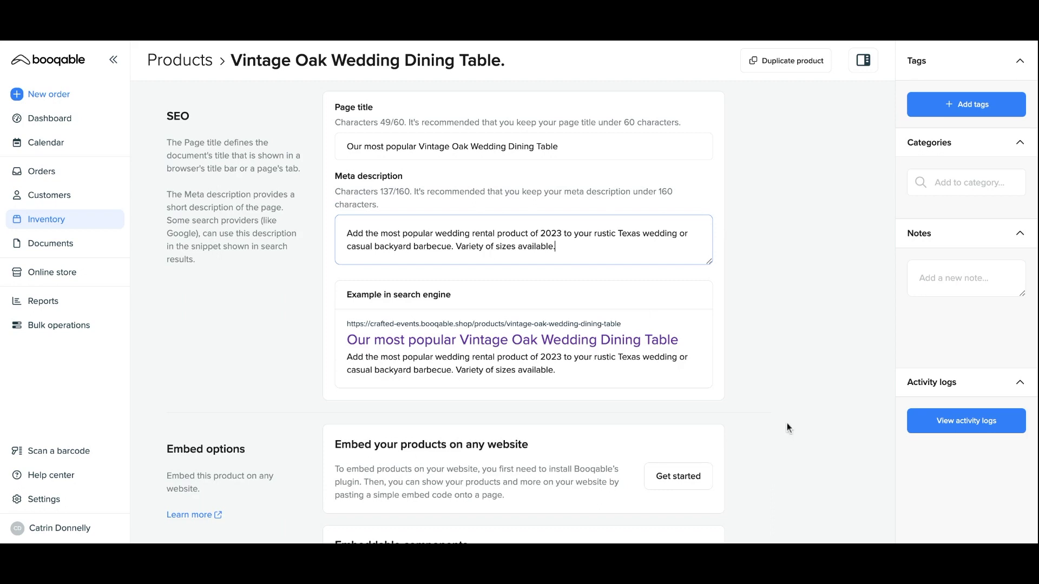
pyautogui.scroll(-2, 787, 423)
pyautogui.scroll(-5, 787, 428)
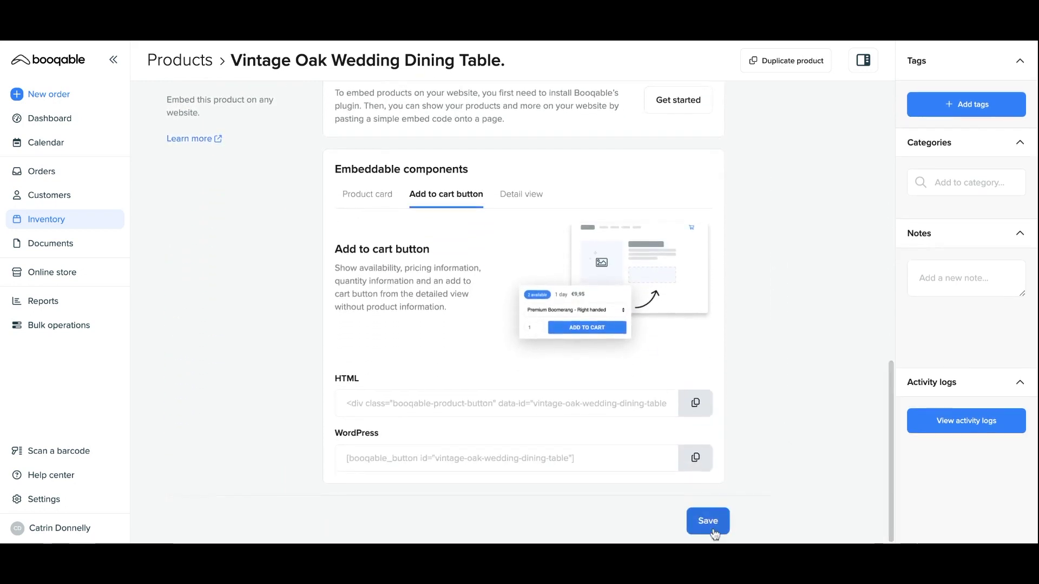
pyautogui.click(708, 527)
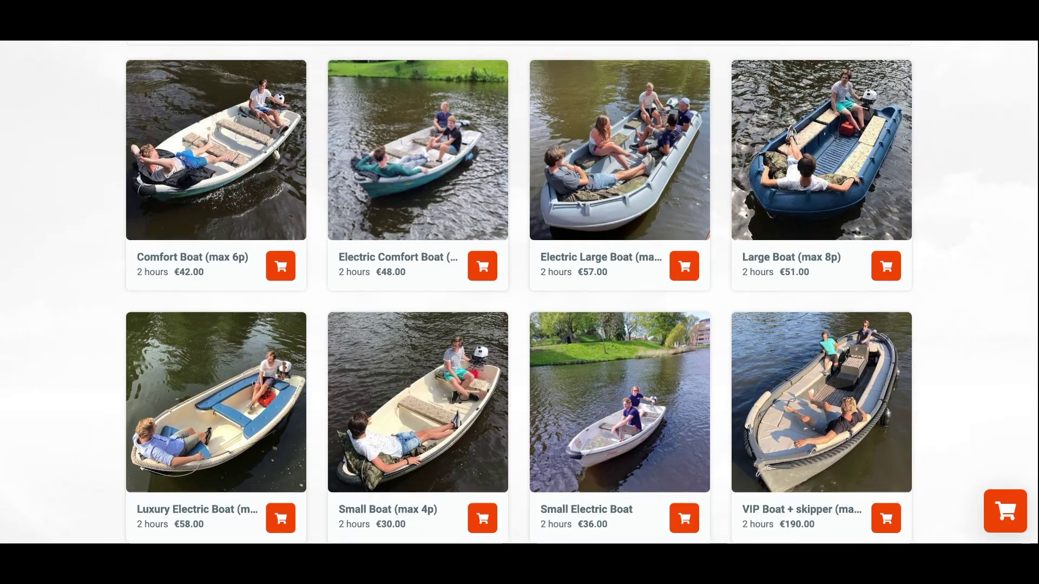
# - Open the Electric Comfort Boat (max 6p) product popup from the boat grid
pyautogui.scroll(-1, 519, 292)
pyautogui.scroll(1, 519, 292)
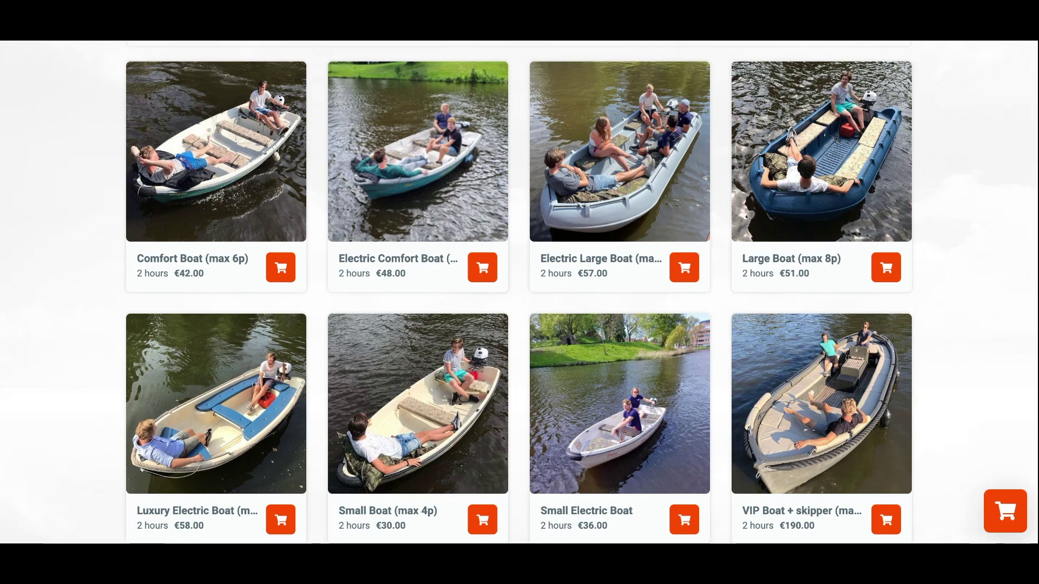
pyautogui.scroll(-1, 592, 271)
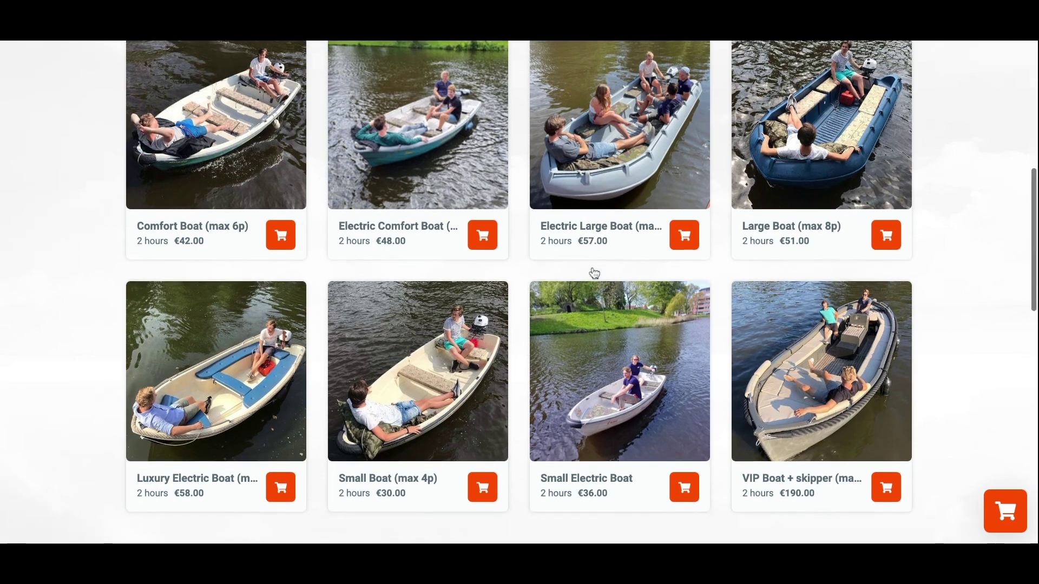
pyautogui.scroll(1, 563, 265)
pyautogui.click(431, 220)
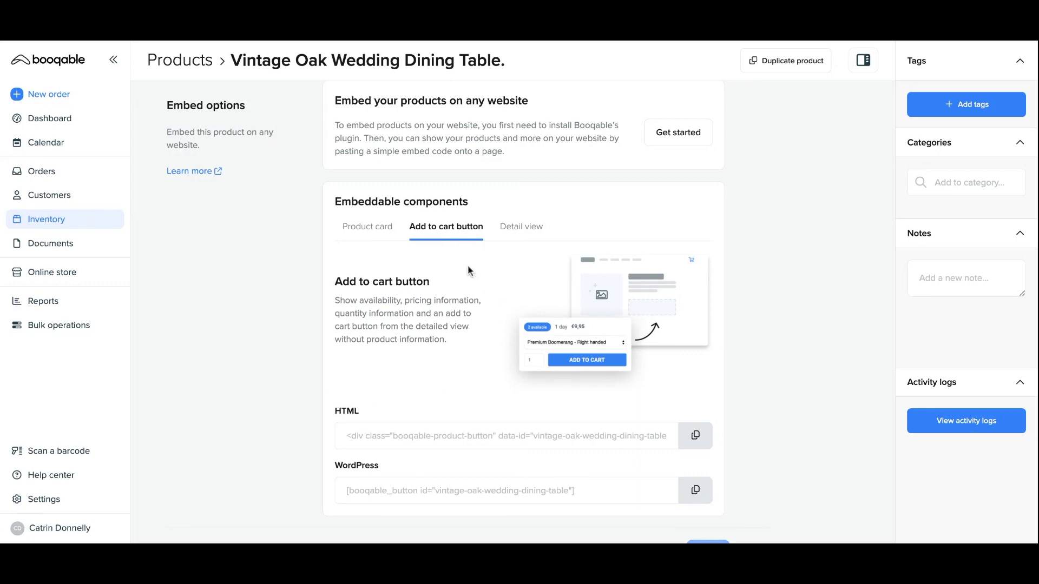
# - Compare the Product card, Add to cart button and Detail view embed codes, ending on Detail view
pyautogui.click(376, 237)
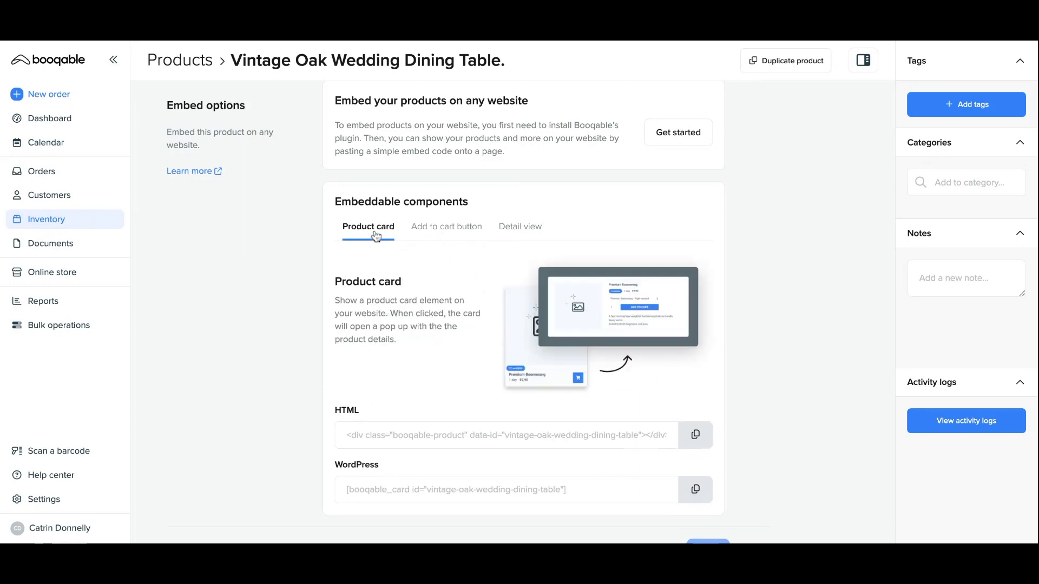
pyautogui.click(526, 237)
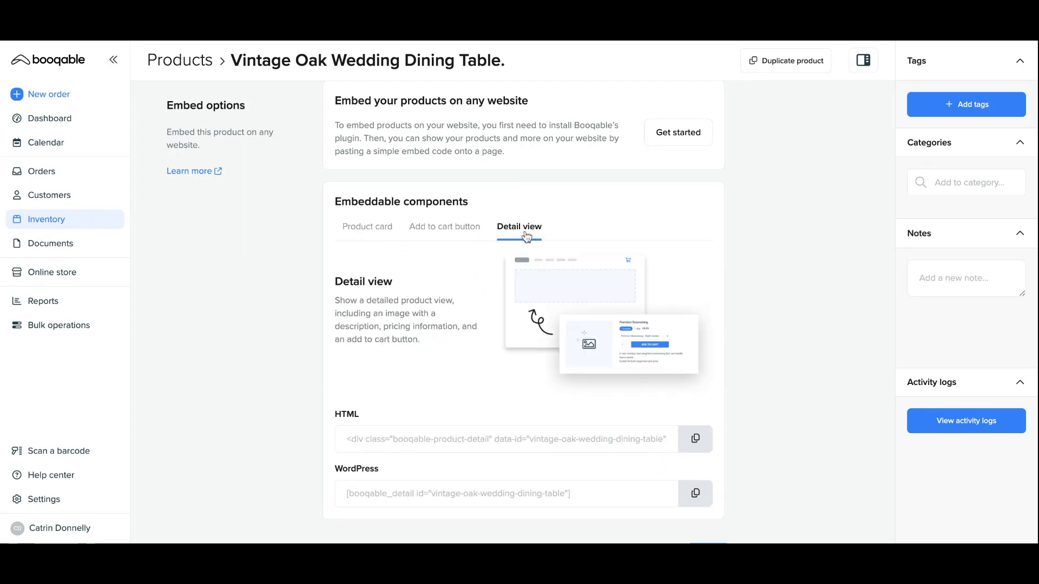
pyautogui.click(445, 231)
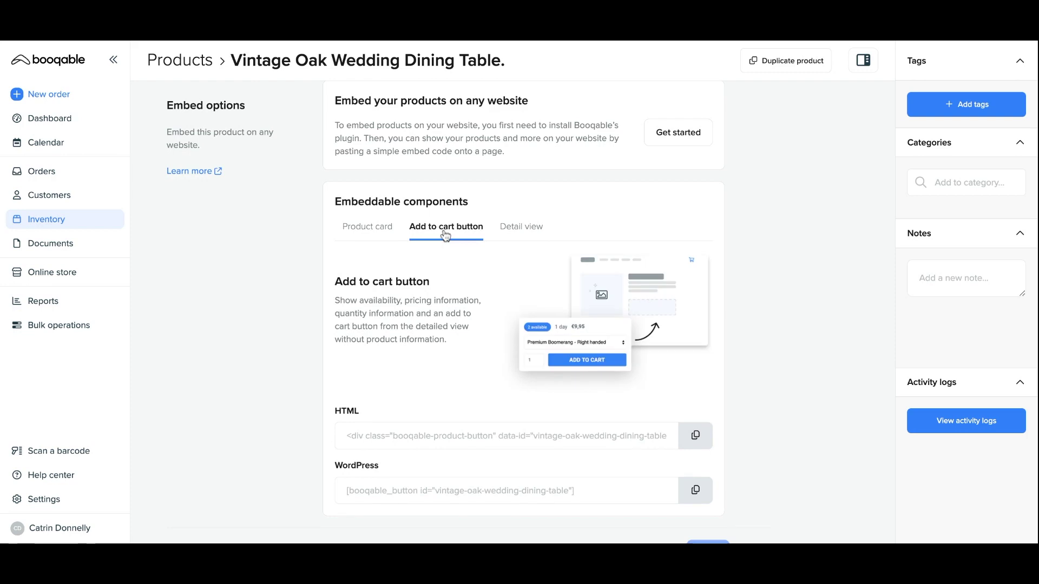
pyautogui.click(366, 233)
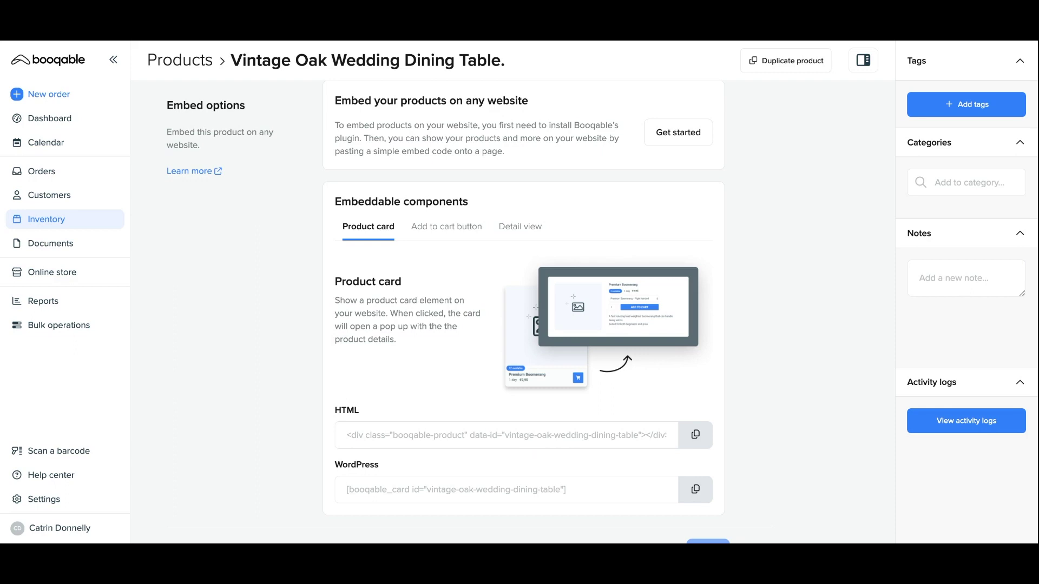
pyautogui.click(512, 244)
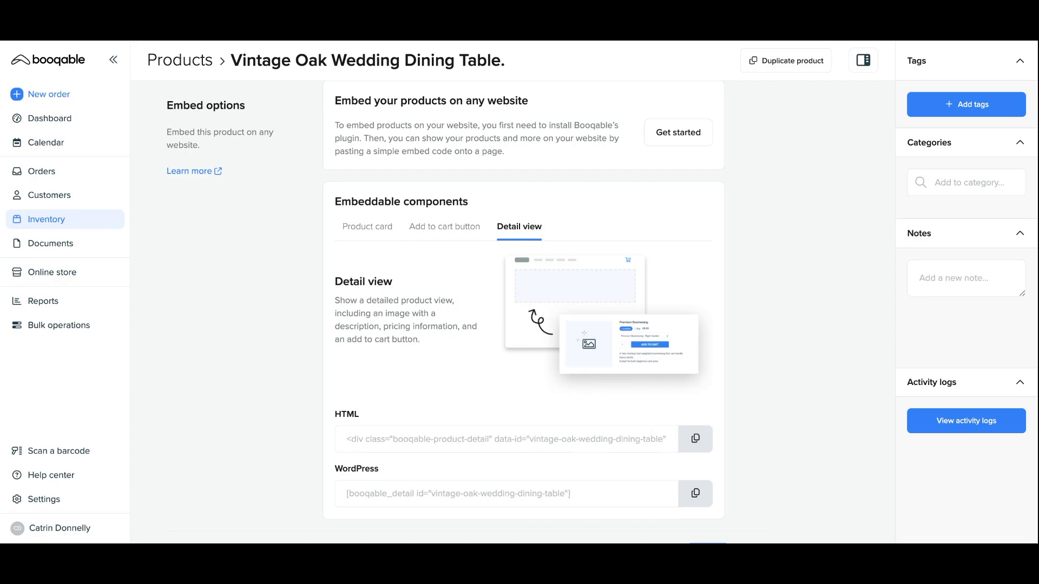
pyautogui.scroll(-1, 523, 312)
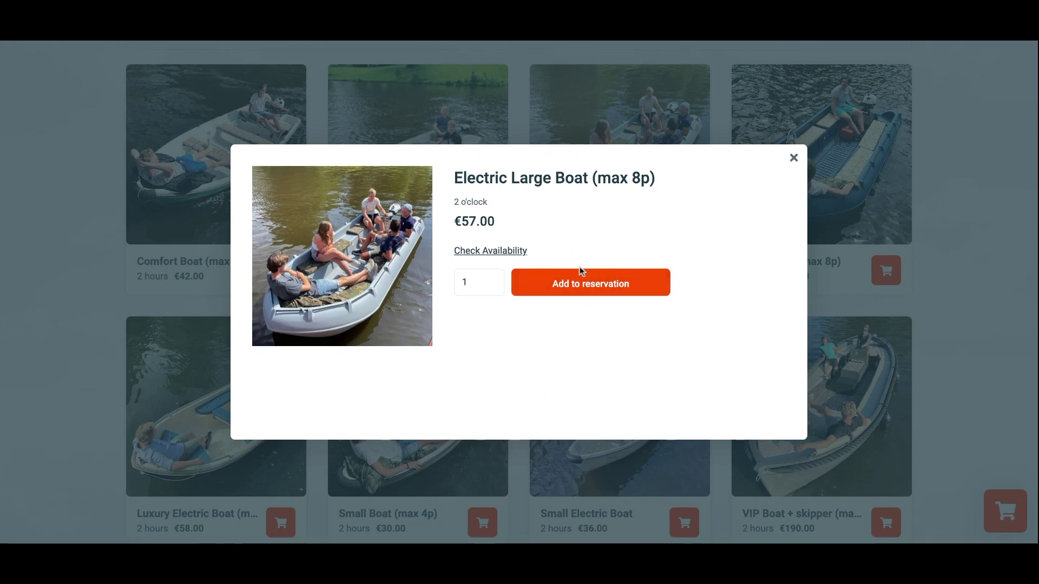
pyautogui.click(507, 252)
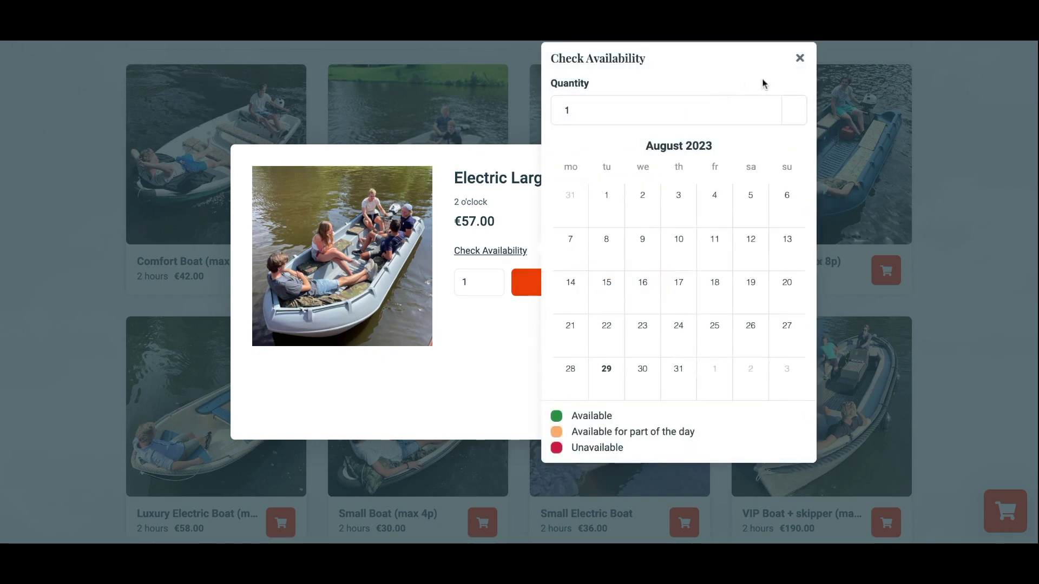
pyautogui.click(799, 58)
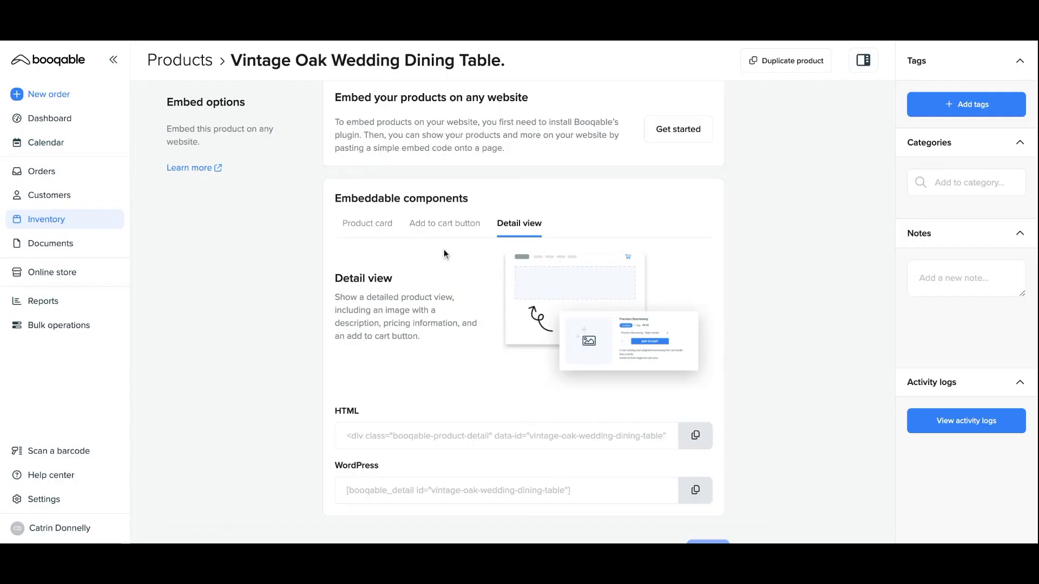
# - Switch the table's embeddable components to the Add to cart button option
pyautogui.click(465, 224)
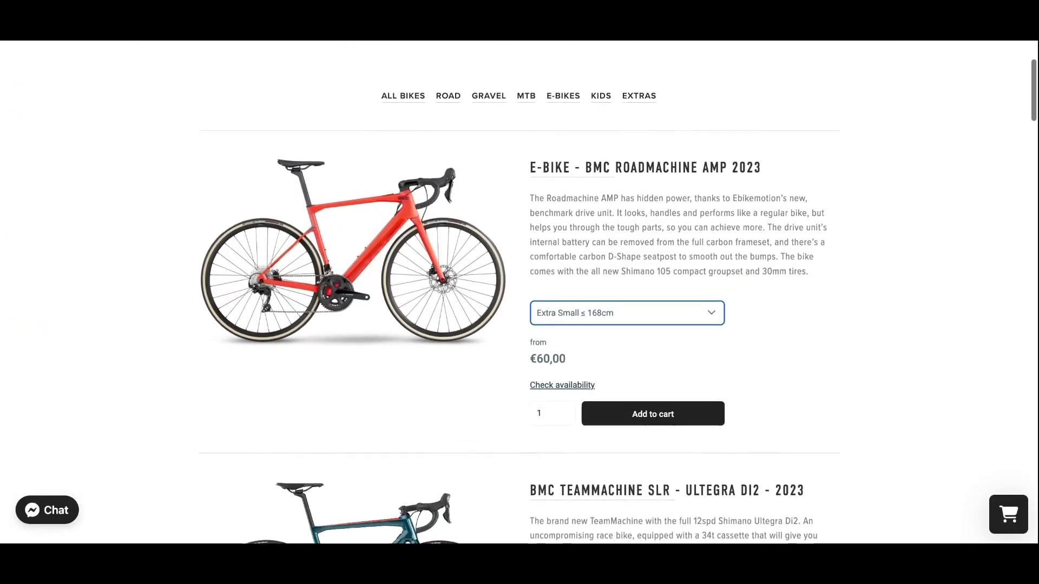
pyautogui.scroll(-3, 519, 292)
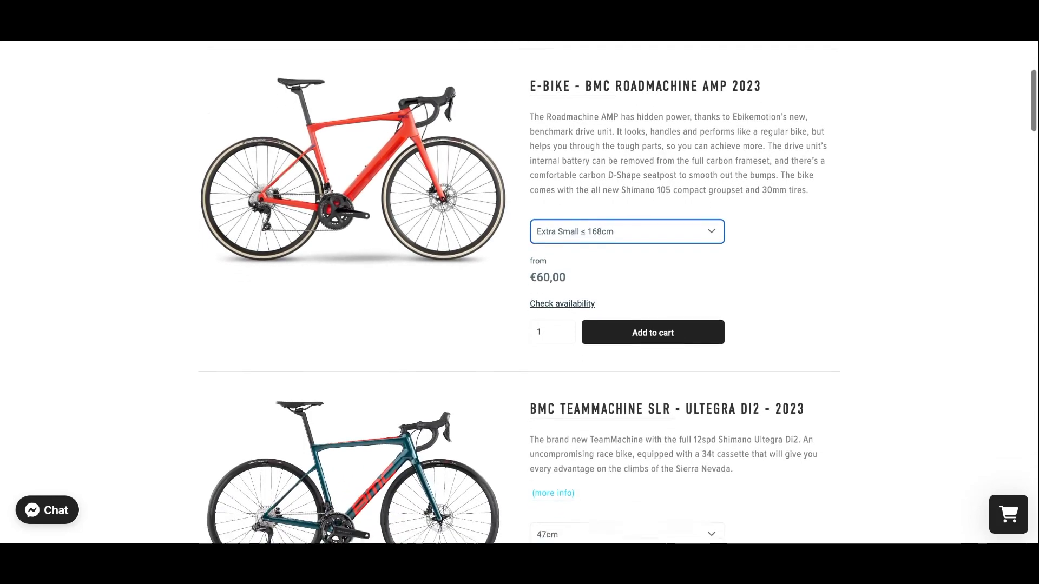
pyautogui.scroll(-3, 519, 292)
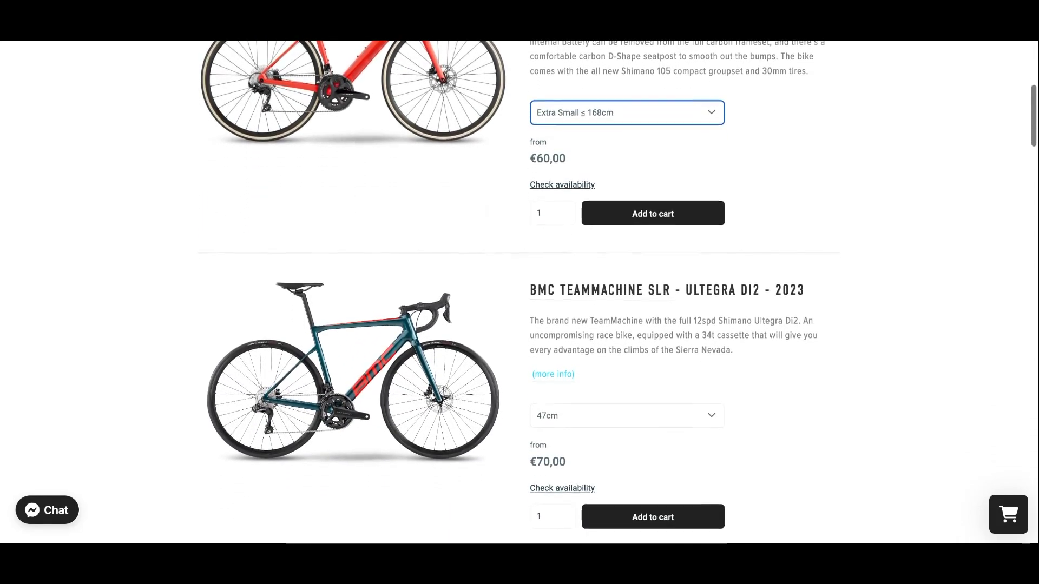
pyautogui.scroll(-1, 591, 321)
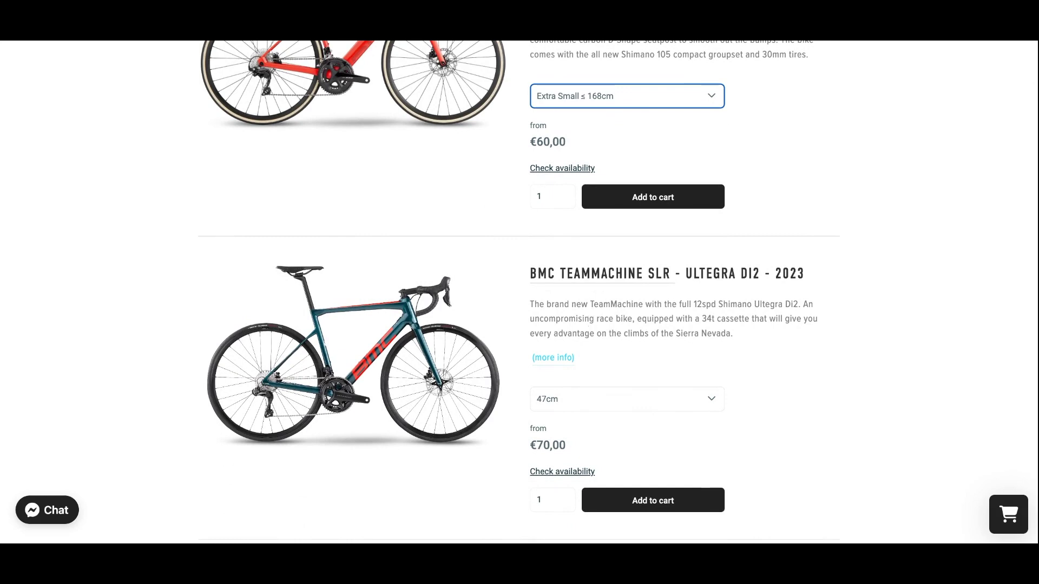
pyautogui.scroll(-2, 579, 332)
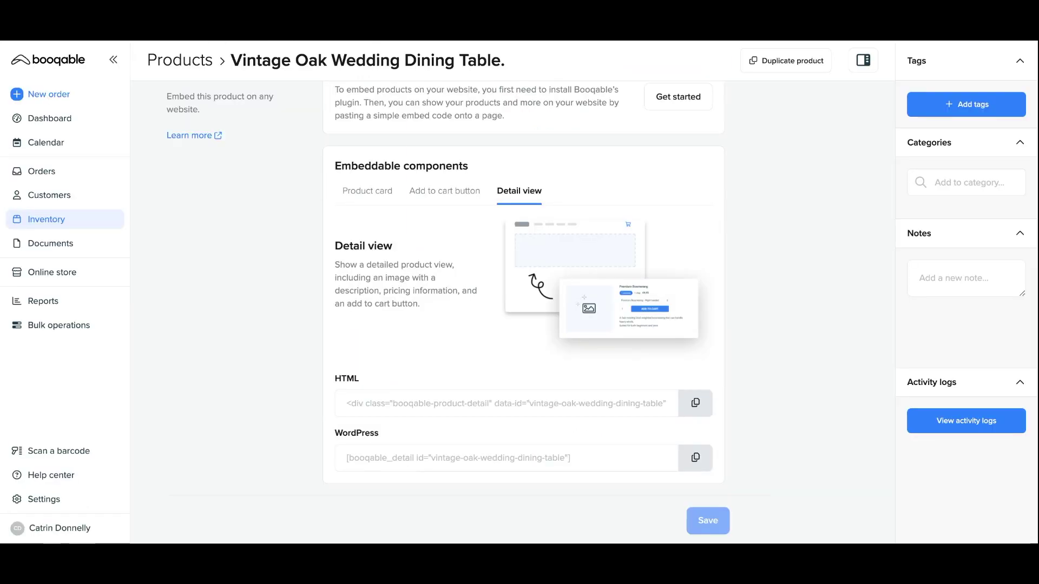
# - Browse the Product card, Add to cart and Detail view options, then copy the Detail view HTML code
pyautogui.click(373, 202)
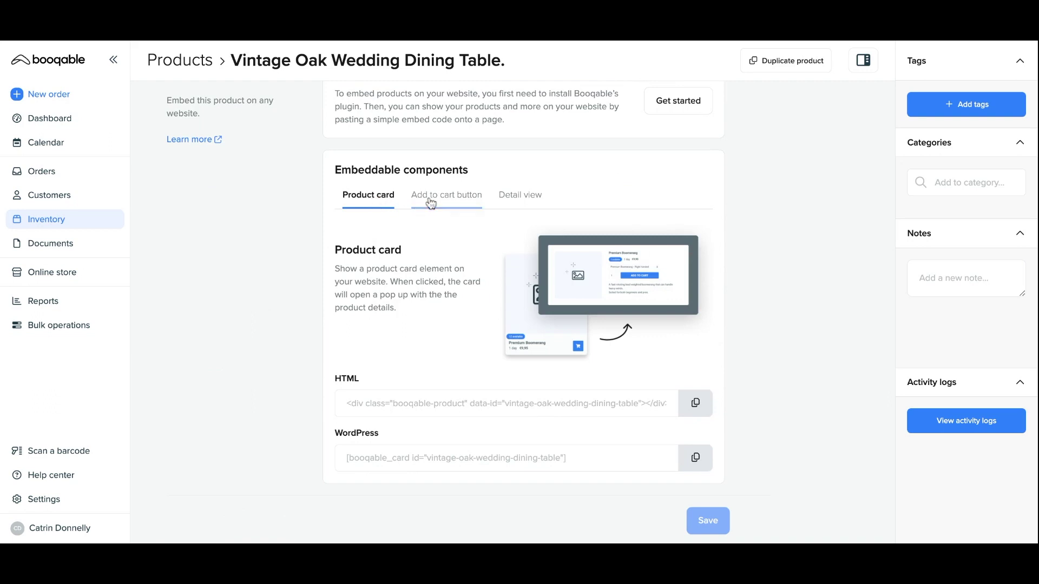
pyautogui.click(447, 198)
pyautogui.click(522, 200)
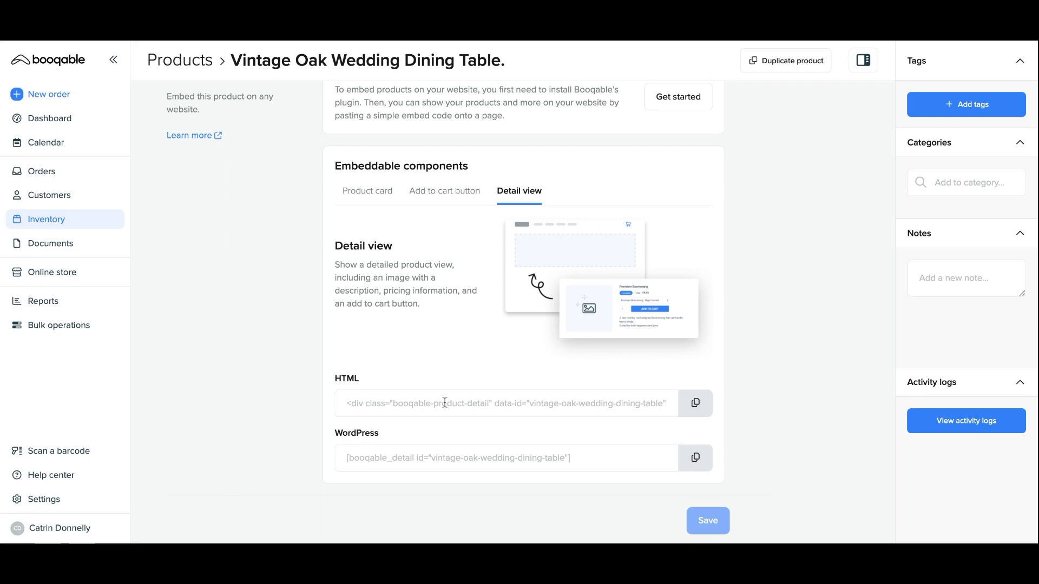
pyautogui.doubleClick(346, 380)
pyautogui.click(704, 410)
# - Copy the Detail view WordPress shortcode to the clipboard
pyautogui.doubleClick(366, 439)
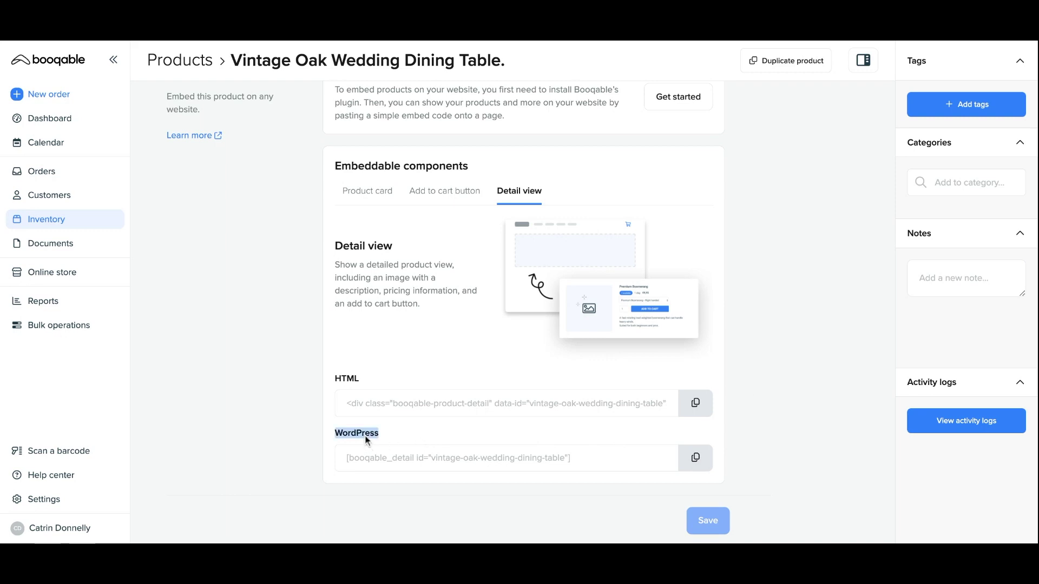
pyautogui.click(272, 440)
pyautogui.click(695, 457)
pyautogui.scroll(4, 523, 313)
pyautogui.scroll(8, 524, 312)
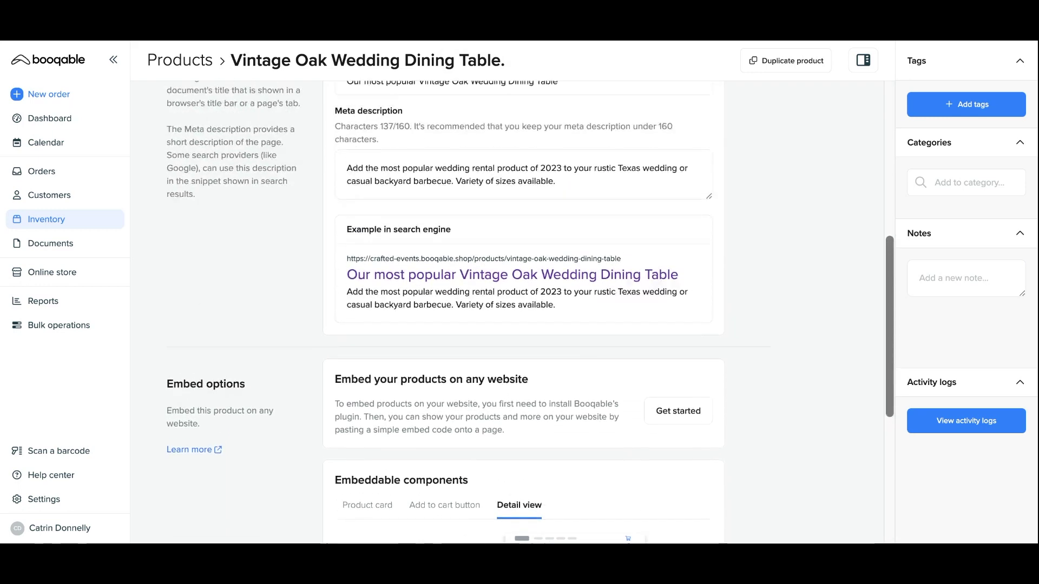
pyautogui.scroll(2, 523, 312)
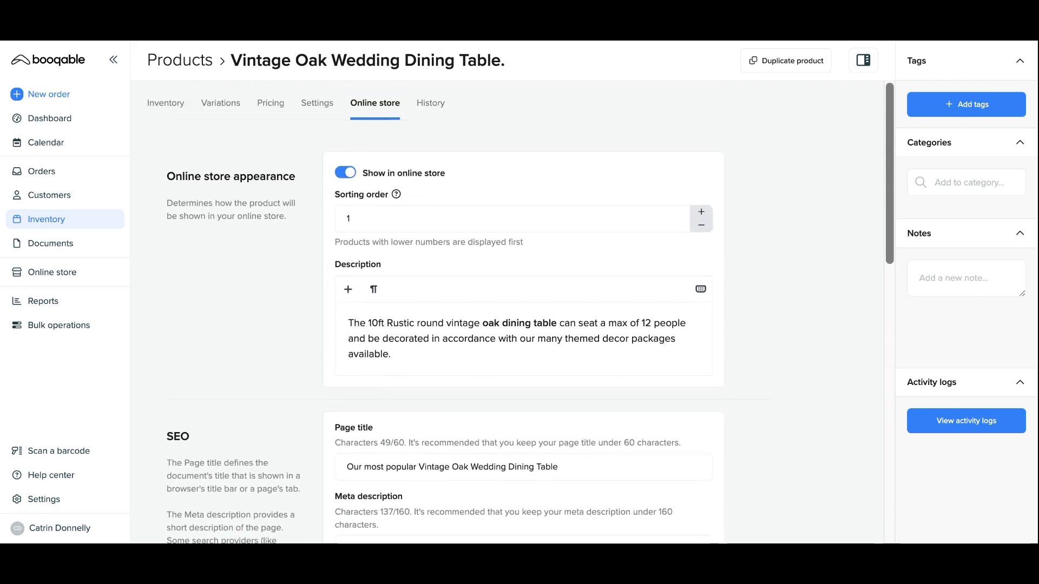